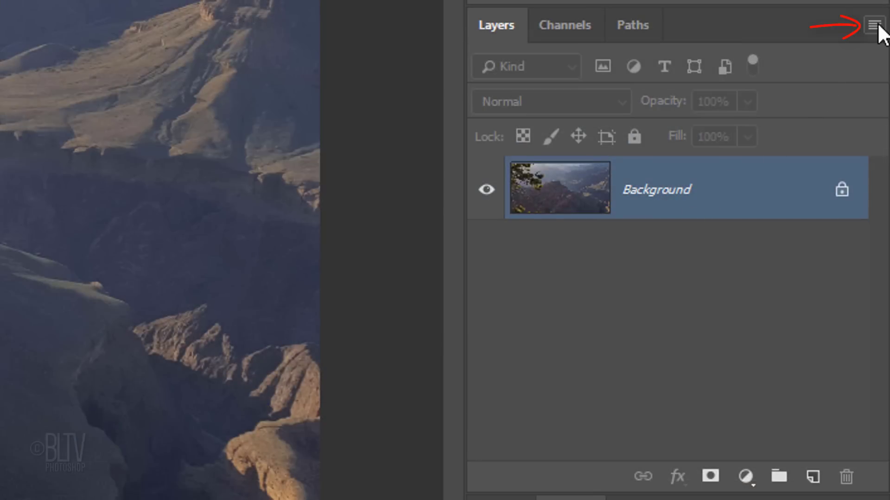
- Convert the Background layer to a smart object and open the Camera Raw Filter on it
click(874, 25)
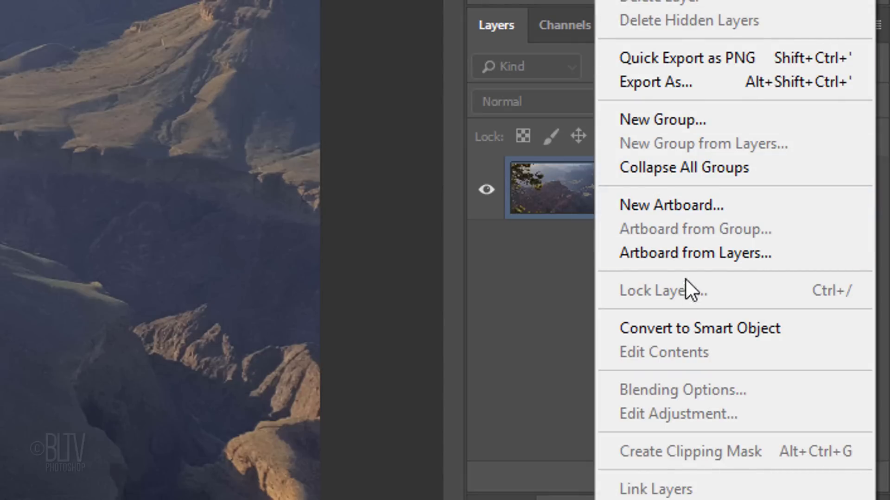
click(686, 327)
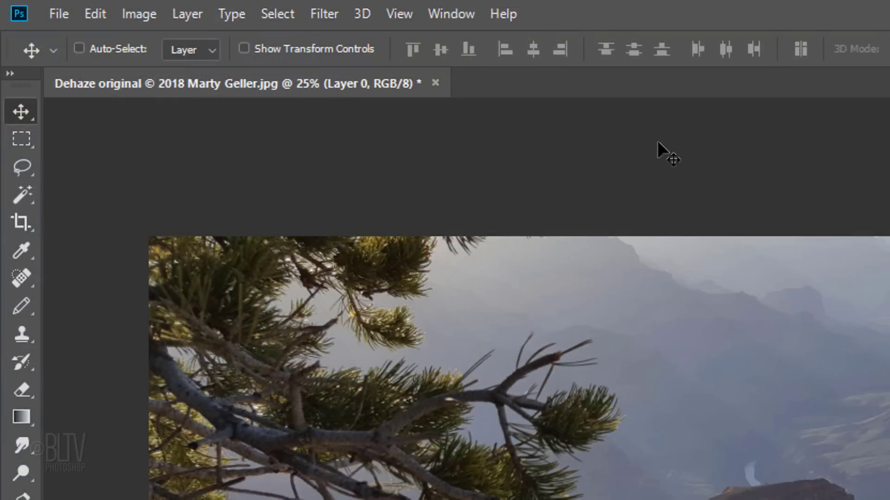
click(324, 14)
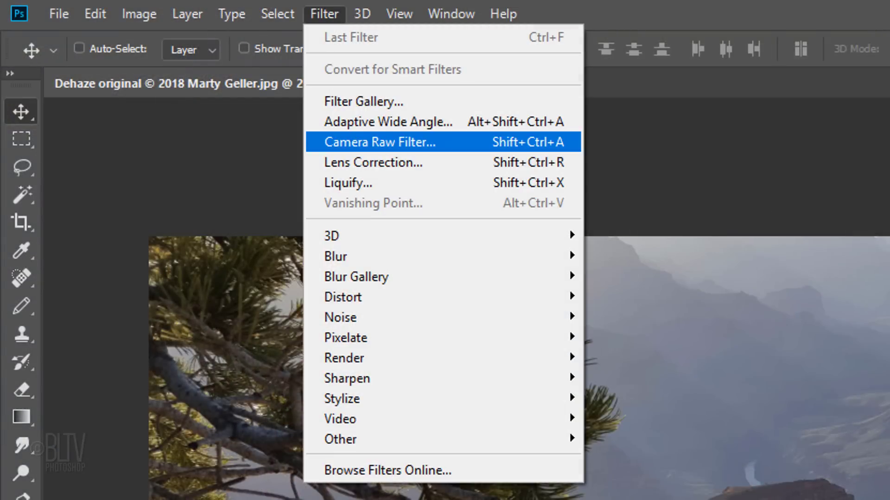
click(345, 142)
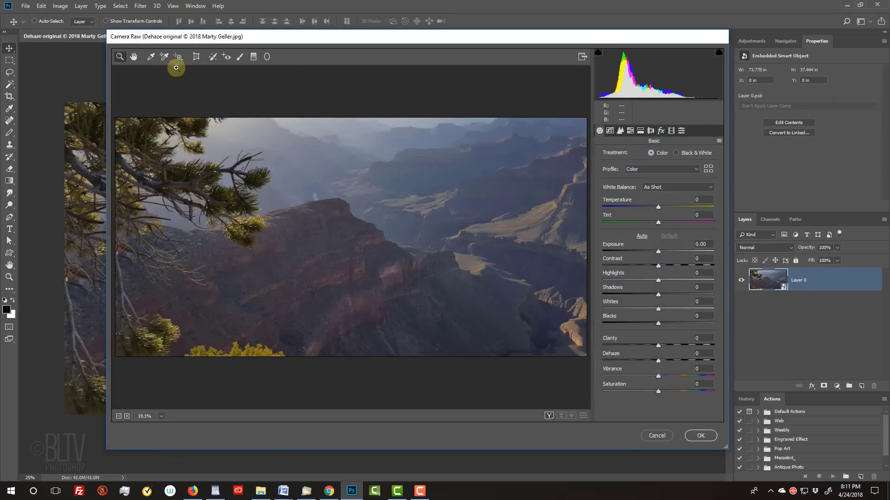
- Switch the Camera Raw Filter dialog to full-screen mode
click(580, 57)
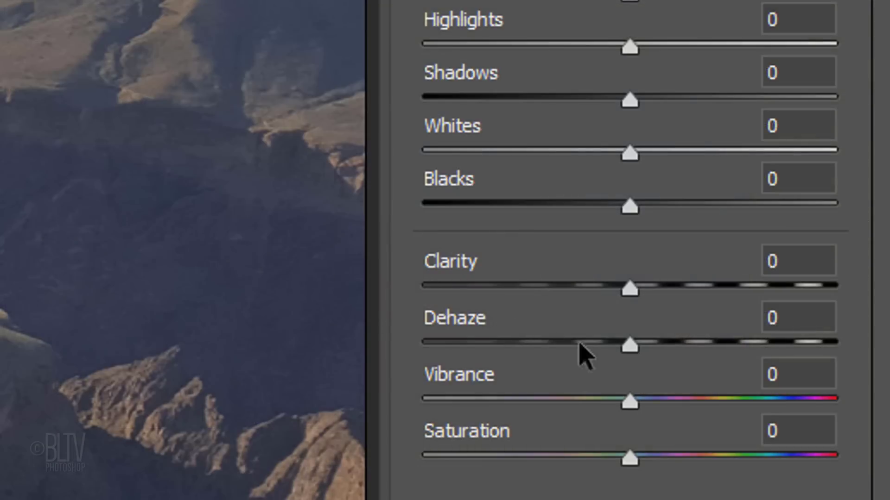
- Set Dehaze 100, Temperature +20, Exposure +1.00, Whites +50, Vibrance +10 in Camera Raw and apply
click(819, 318)
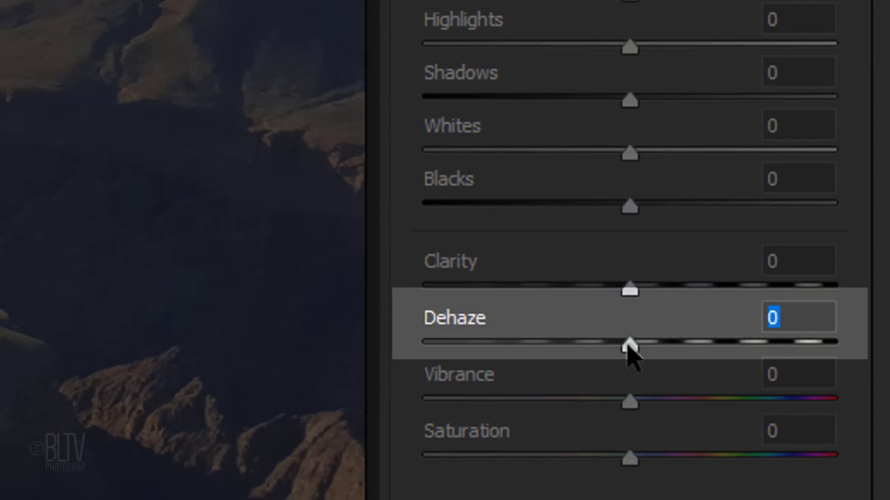
text(100)
key(Return)
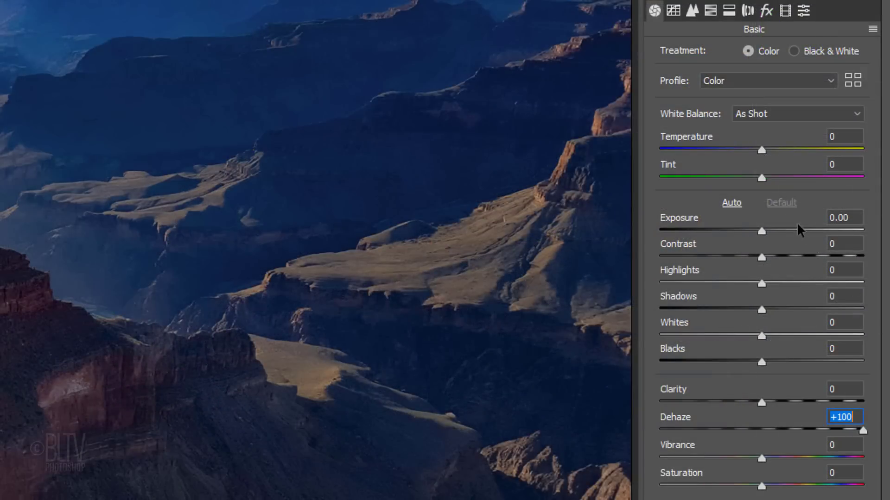
click(819, 164)
drag(762, 149, 780, 147)
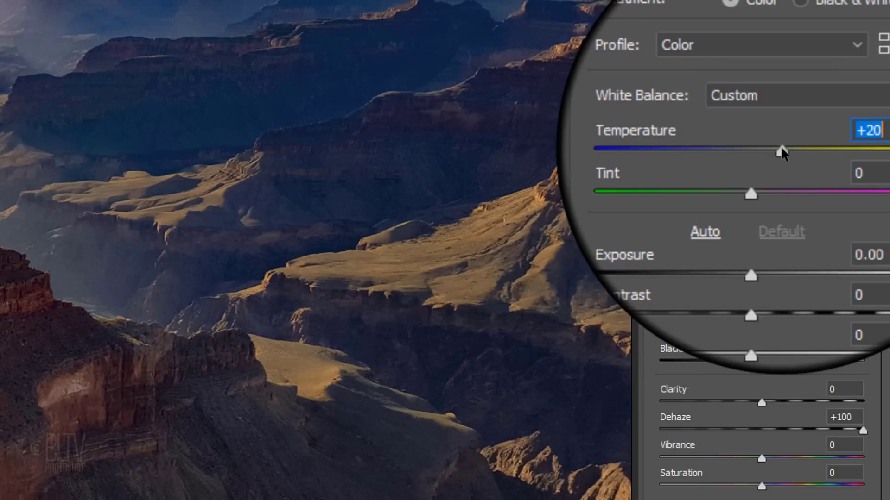
drag(761, 229, 782, 231)
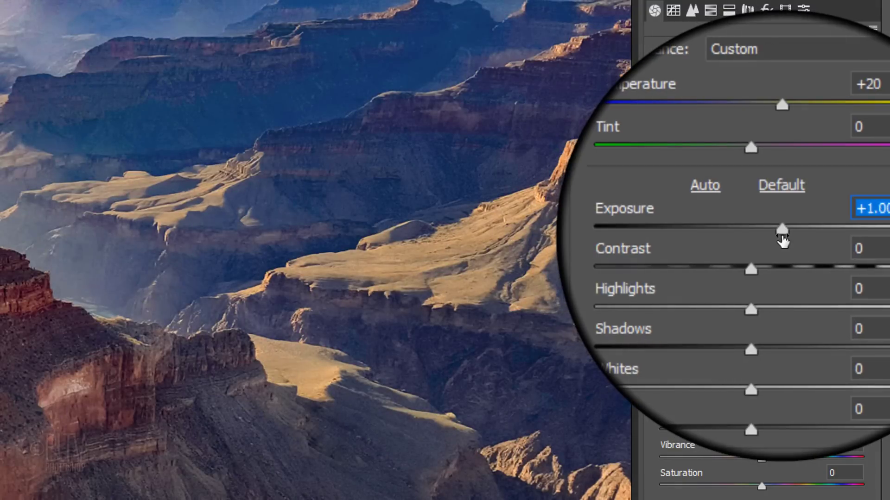
drag(760, 336, 811, 337)
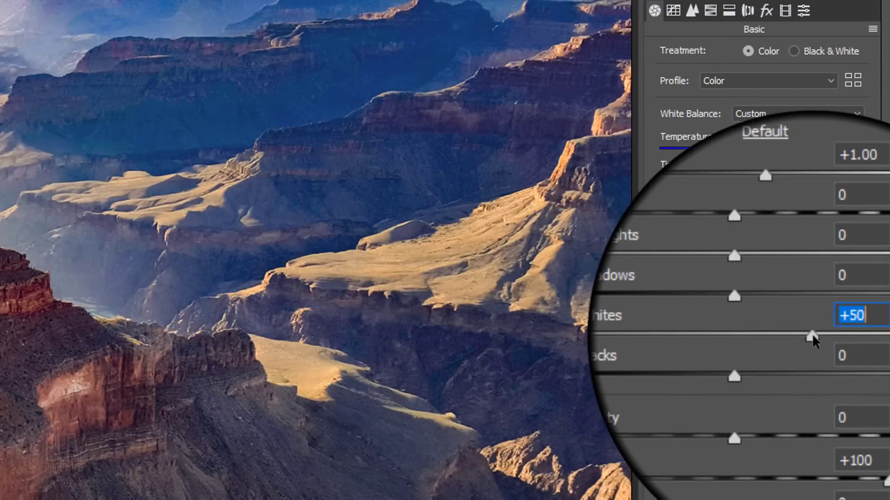
drag(755, 460, 772, 461)
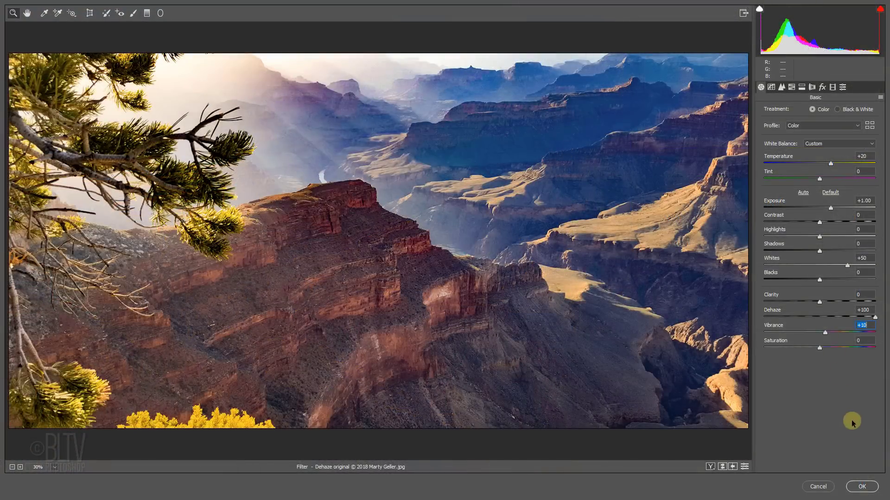
click(863, 487)
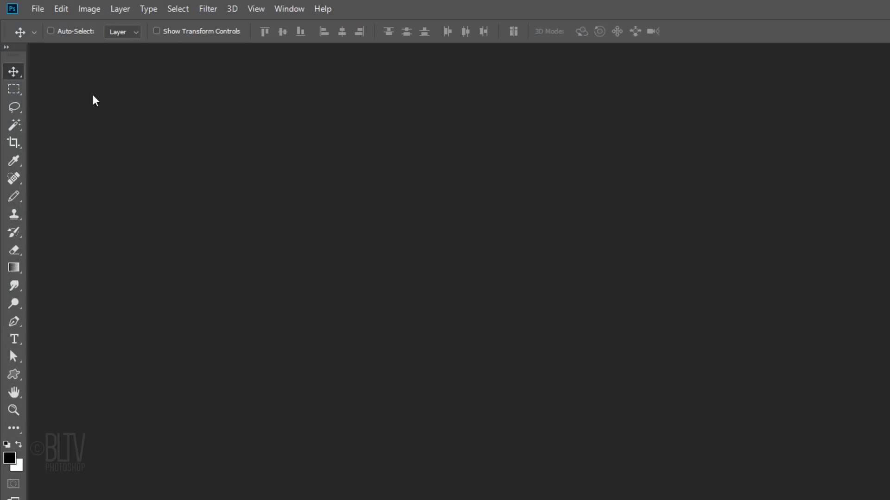
- Start Photomerge and load the Original Photos folder as its source
click(39, 11)
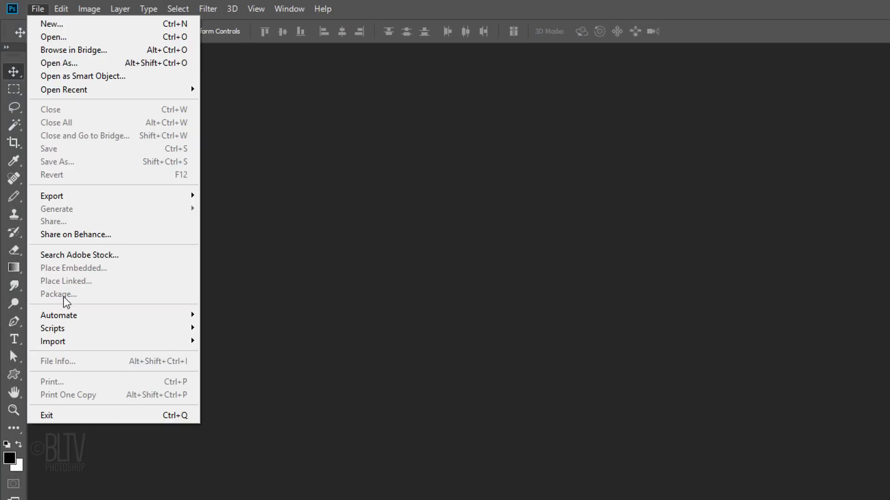
mouse_move(59, 315)
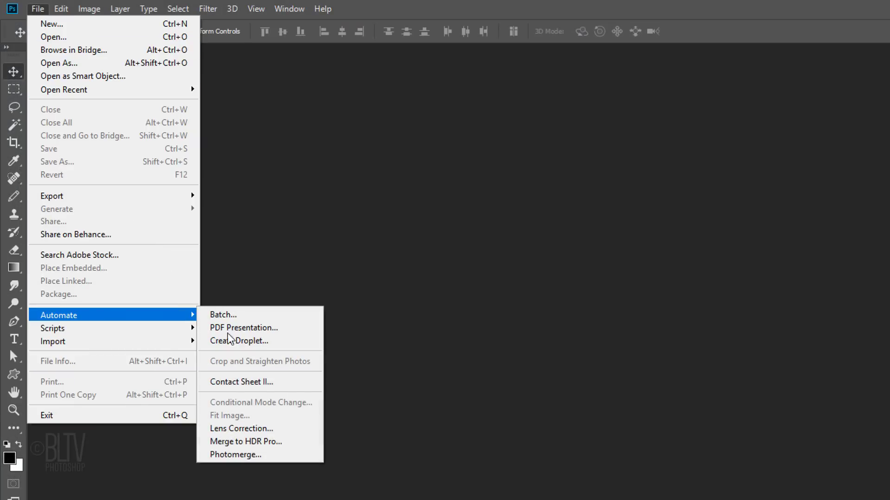
click(232, 455)
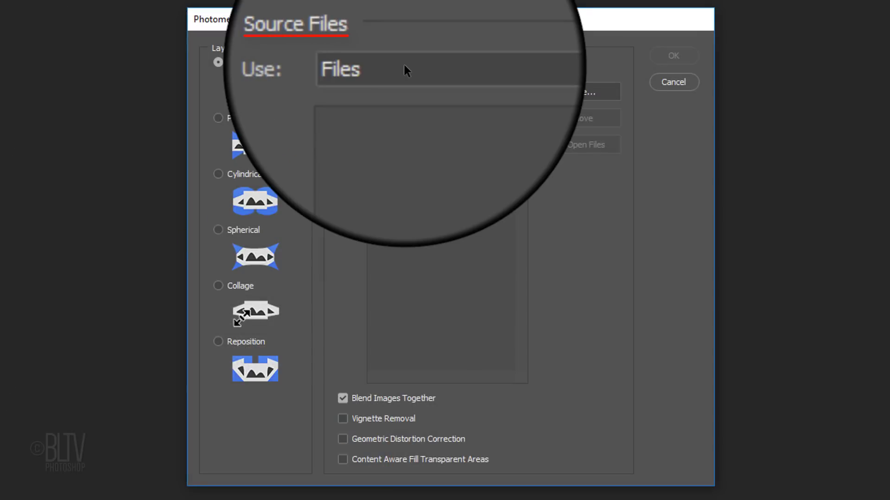
click(404, 65)
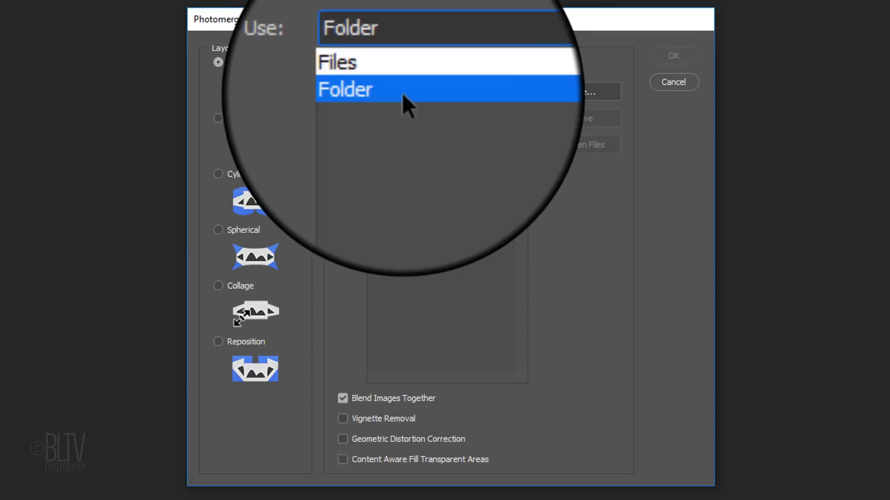
click(410, 94)
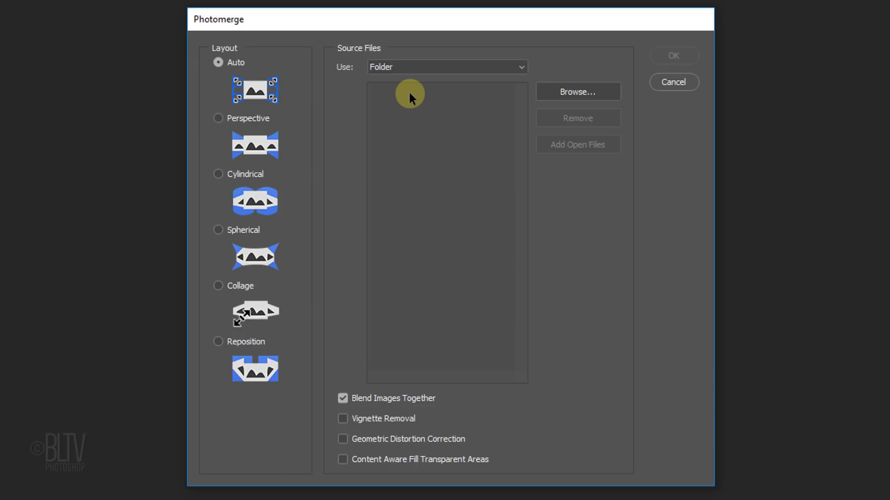
click(575, 92)
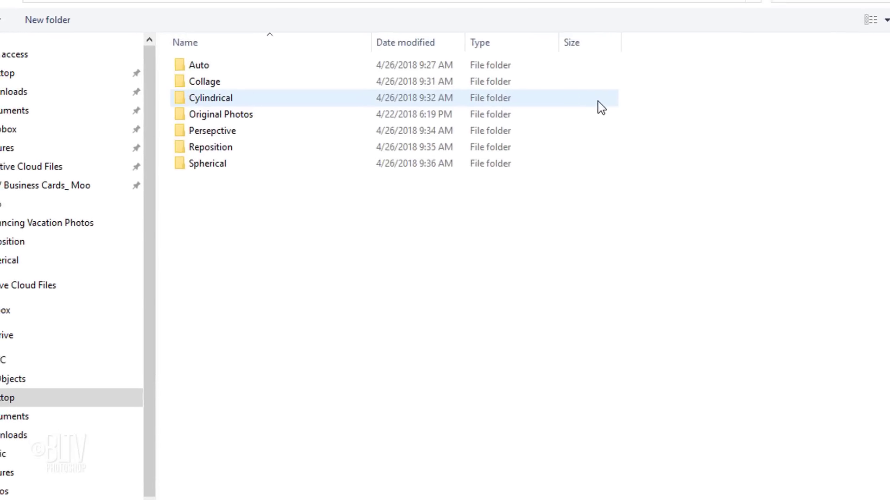
click(451, 169)
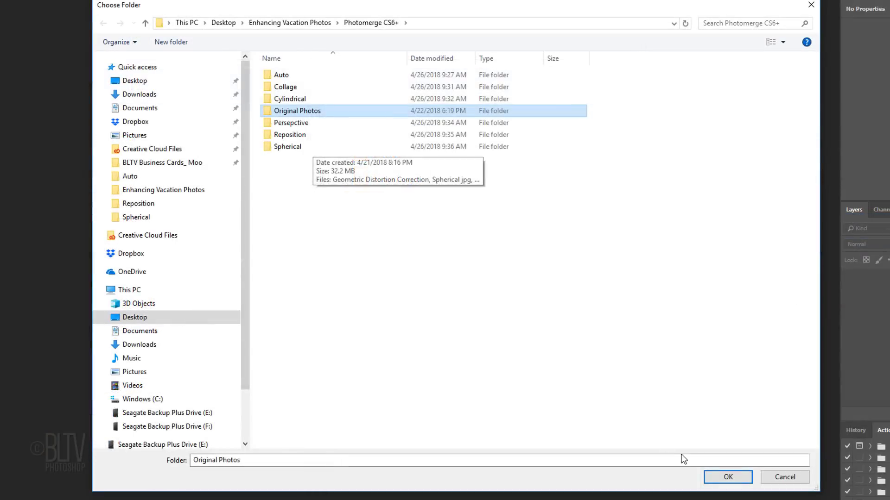
click(728, 476)
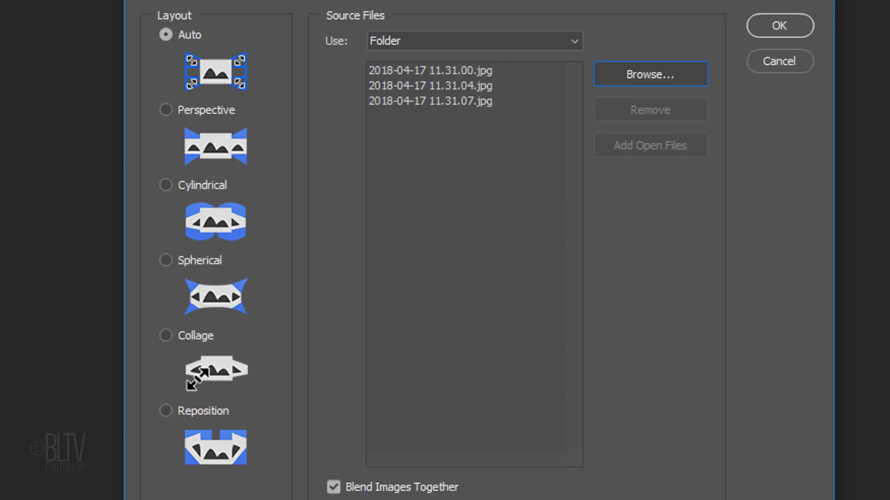
- Merge with Spherical layout, Geometric Distortion Correction and Content Aware Fill Transparent Areas enabled
click(166, 260)
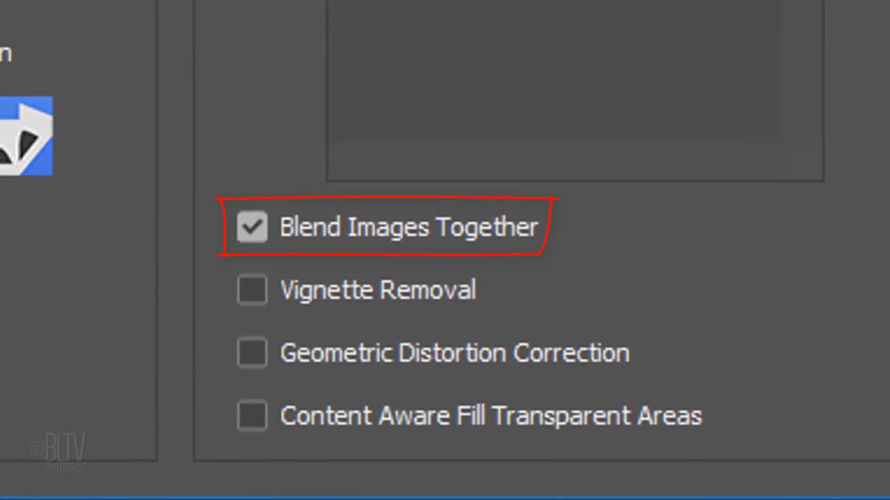
click(252, 353)
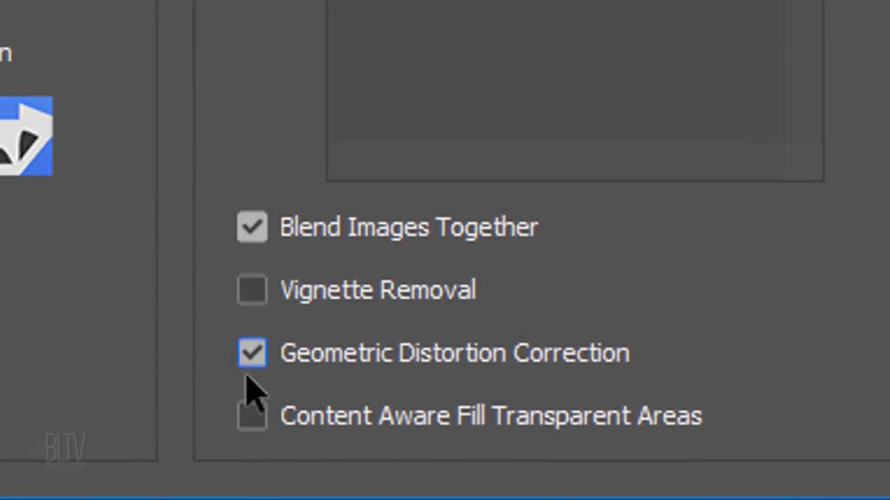
click(251, 415)
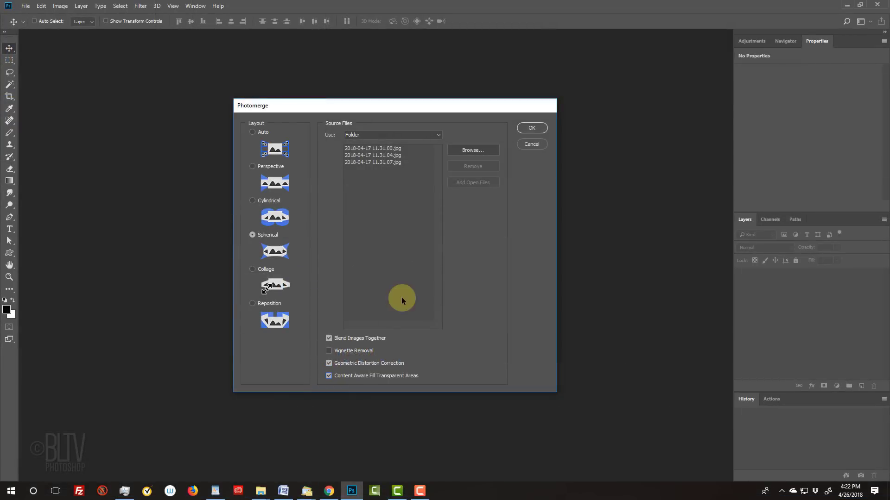
click(527, 128)
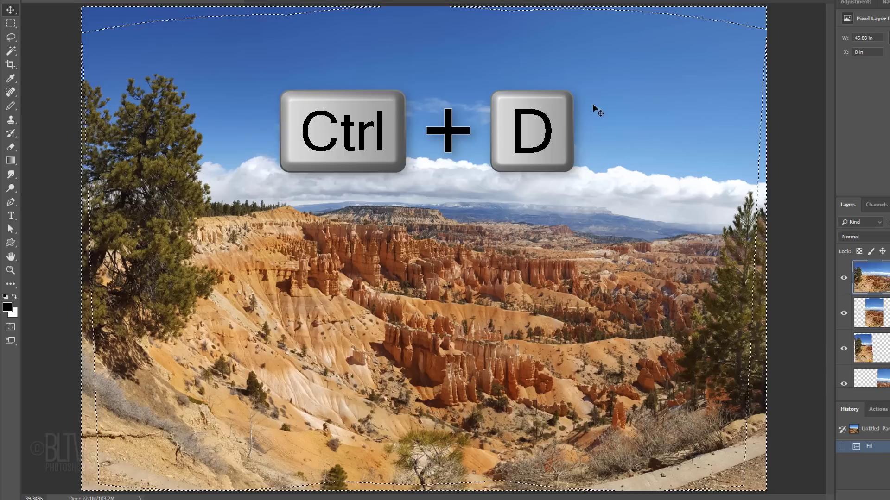
- Deselect the filled panorama and pick the Rectangular Marquee tool
key(ctrl+d)
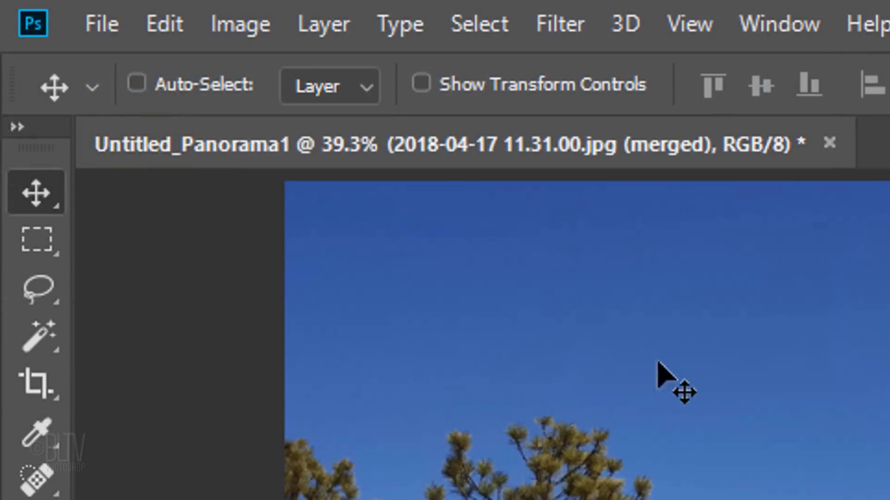
click(10, 23)
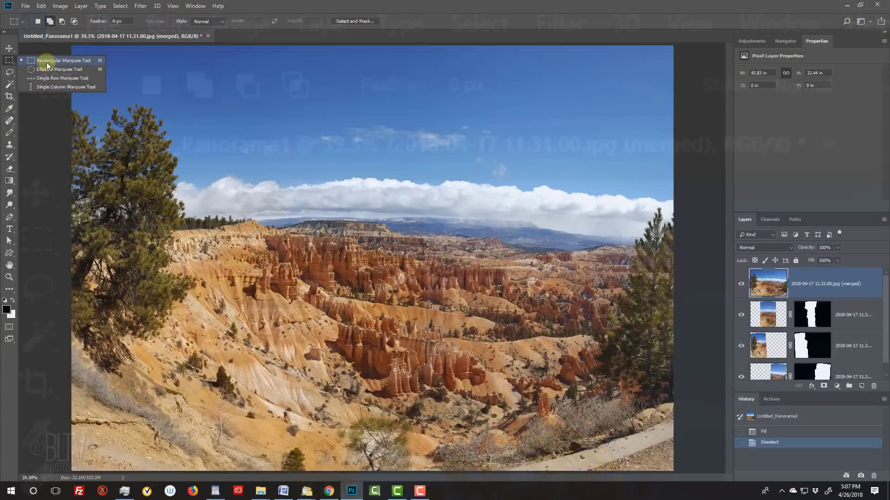
- Crop the panorama to a rectangle drawn inside its ragged edges, then deselect
click(186, 250)
drag(222, 246, 534, 308)
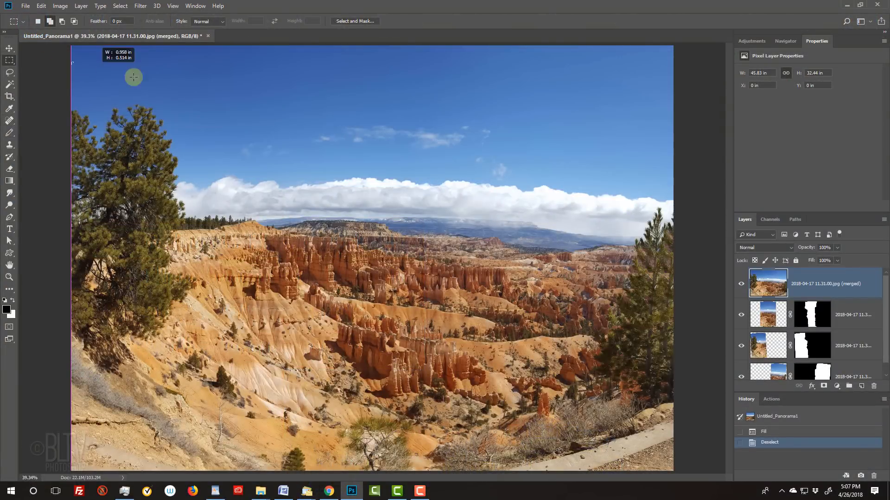
drag(133, 77, 695, 446)
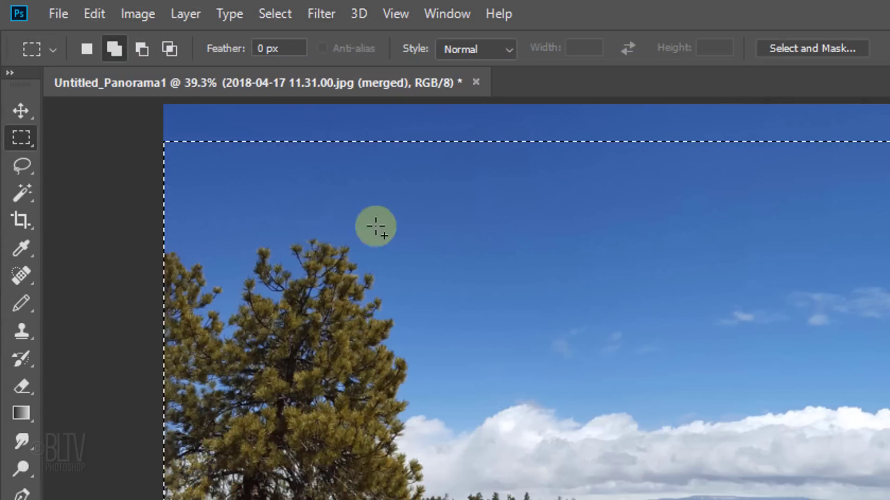
click(139, 14)
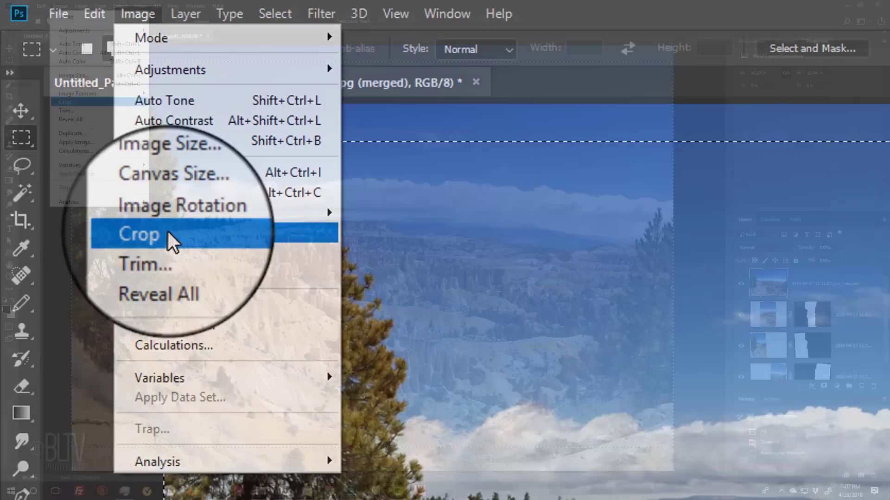
click(168, 232)
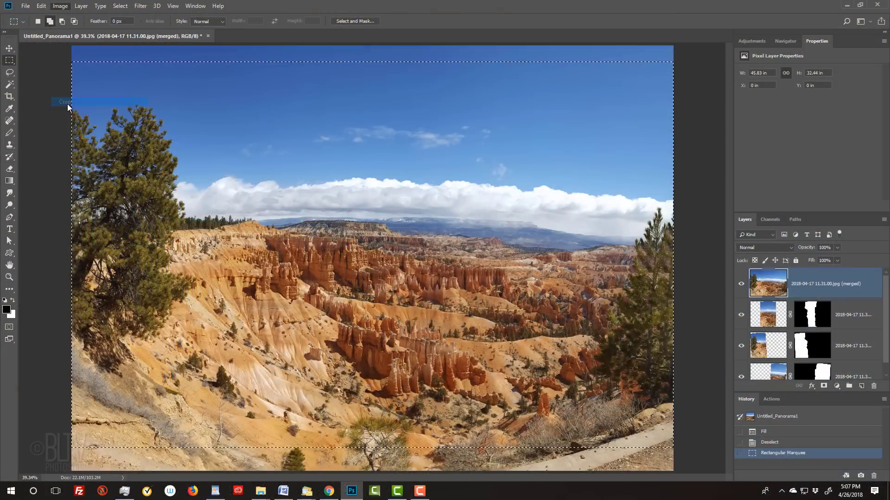
key(ctrl+d)
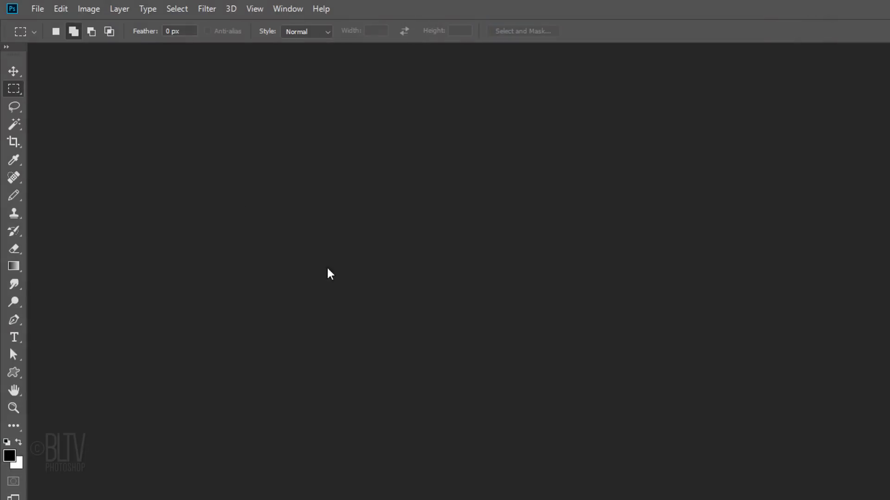
- Open Image Statistics with Median stack mode and Folder as the source type
click(36, 9)
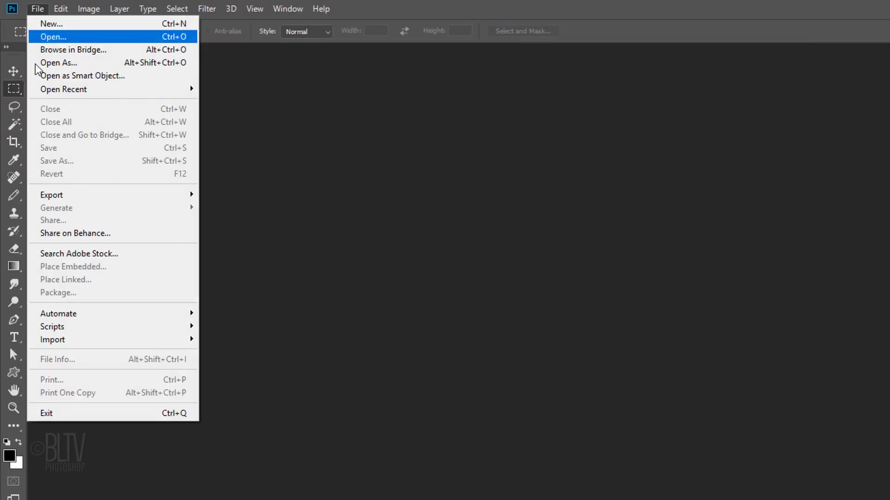
mouse_move(58, 330)
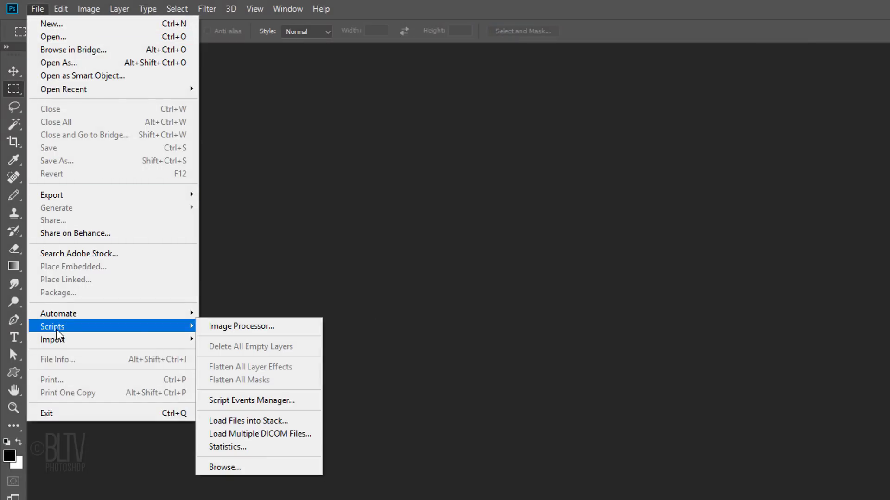
click(219, 445)
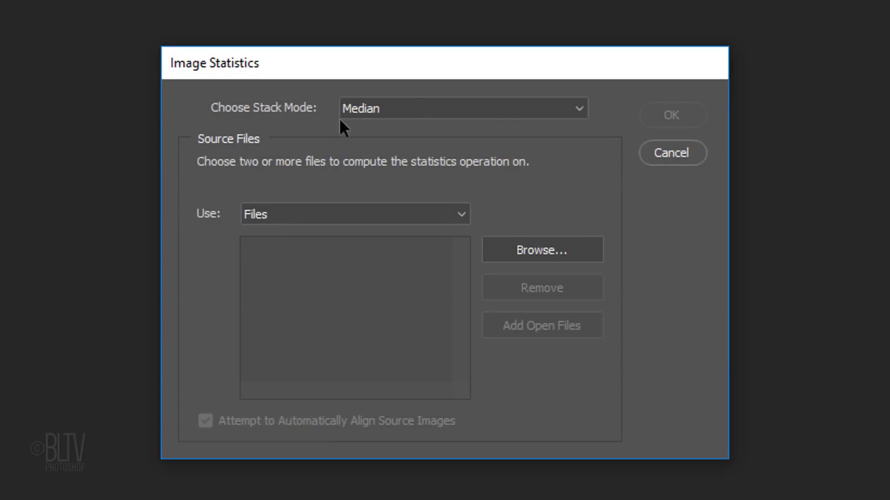
click(417, 108)
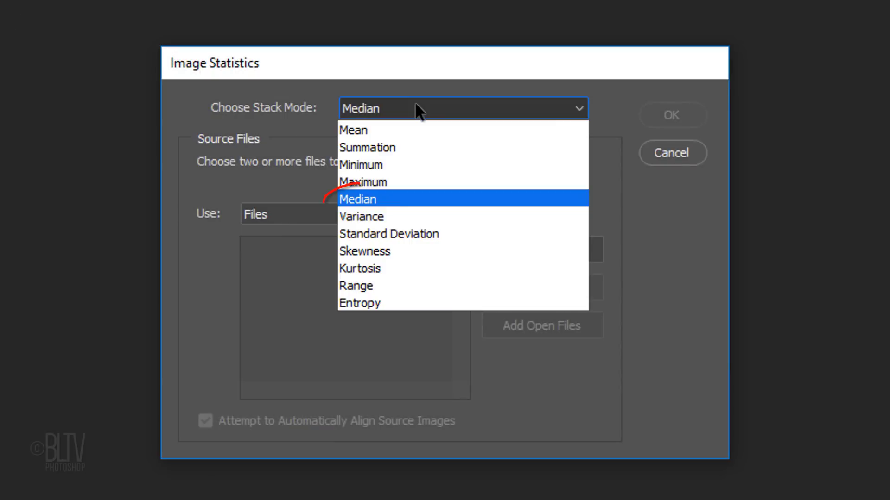
click(419, 110)
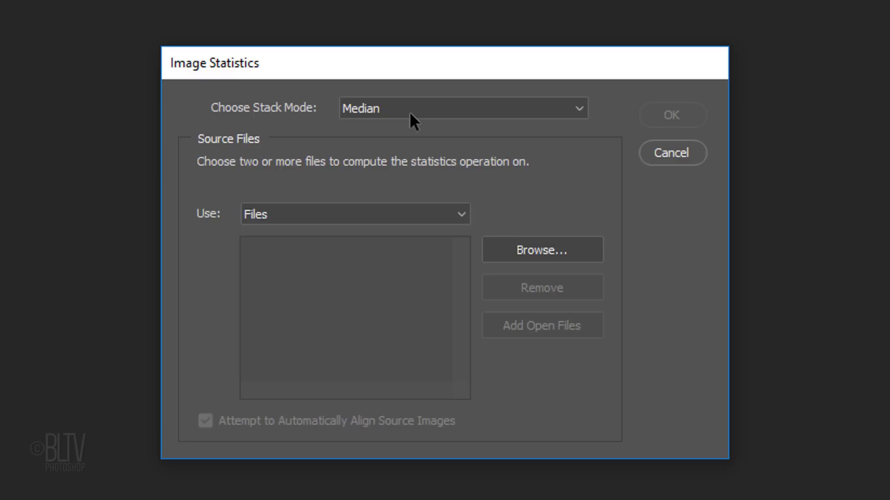
click(381, 211)
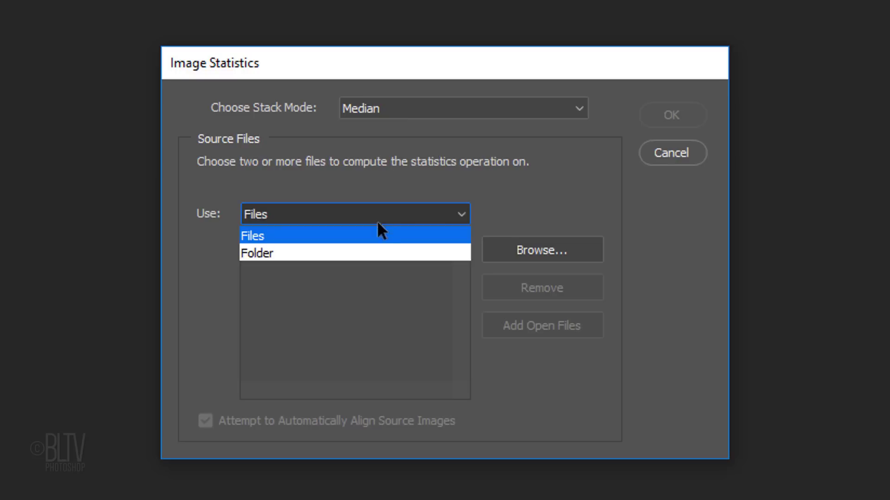
click(373, 251)
- Choose Desktop > Enhancing Vacation Photos > Removing tourists and unwanted objects_CS6+ as the source folder
click(530, 249)
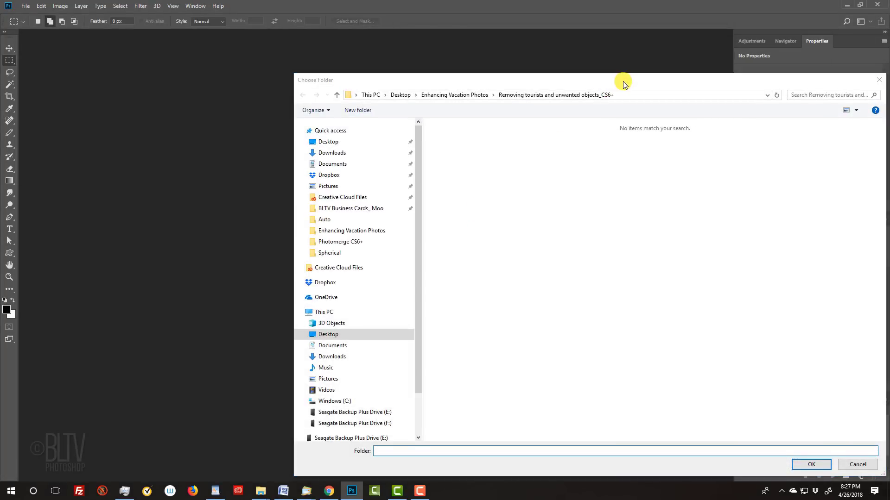
drag(621, 80, 454, 63)
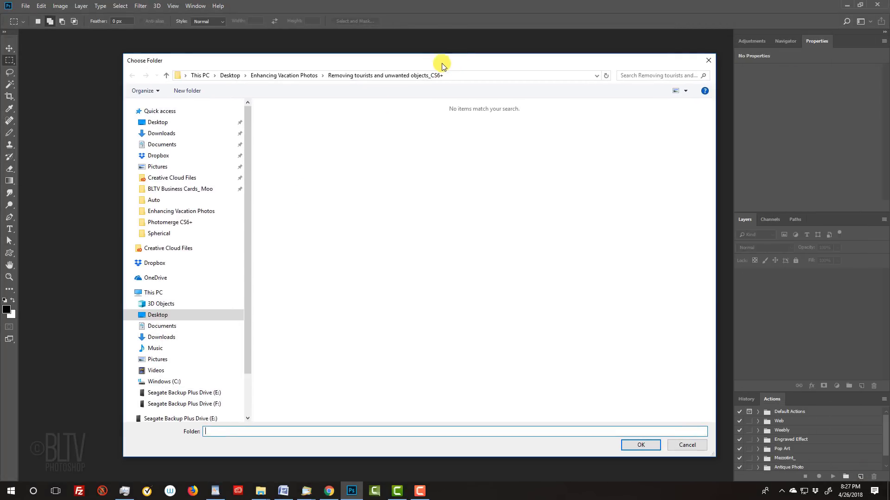
click(163, 123)
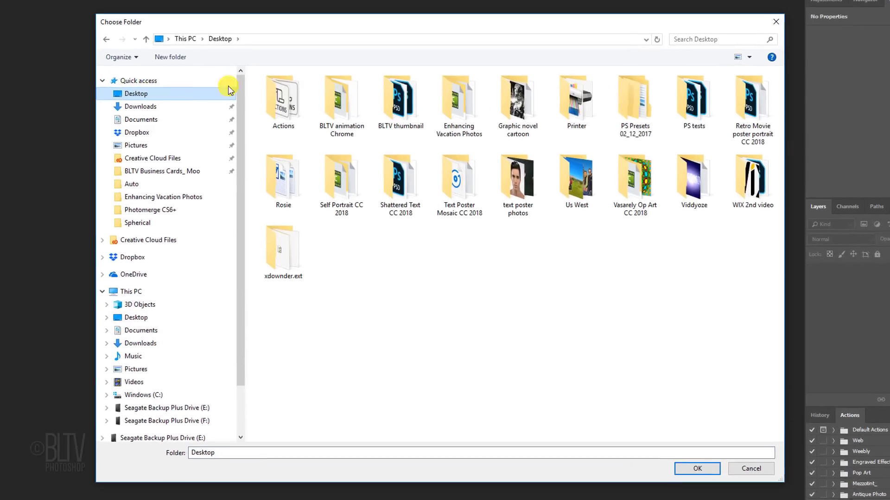
click(449, 120)
double_click(463, 104)
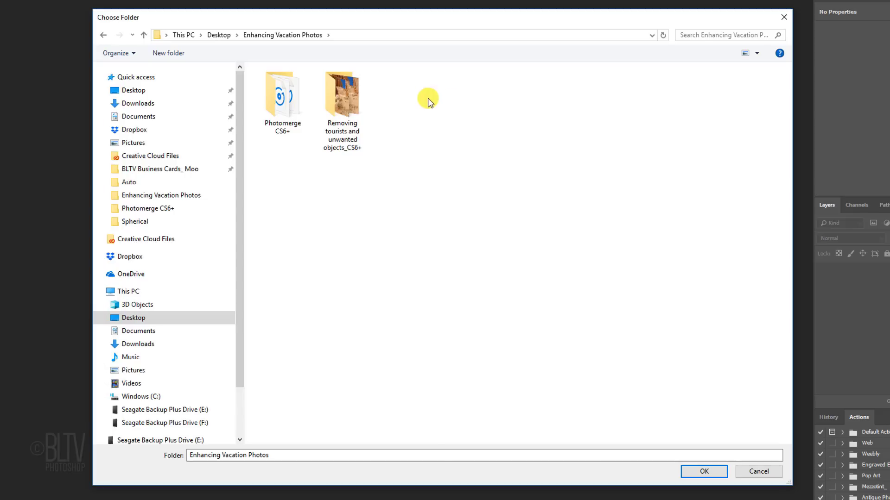
click(354, 109)
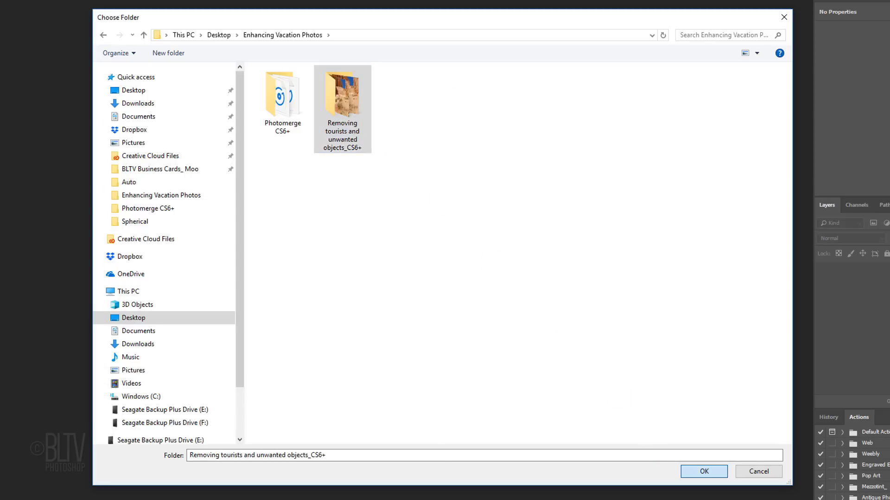
click(703, 472)
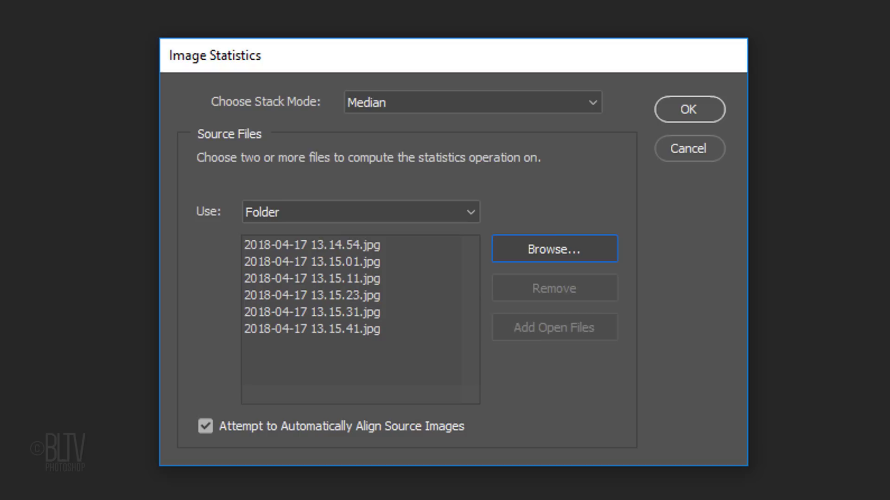
- Run the Median stack on the six photos to create the tourist-free smart object
click(691, 106)
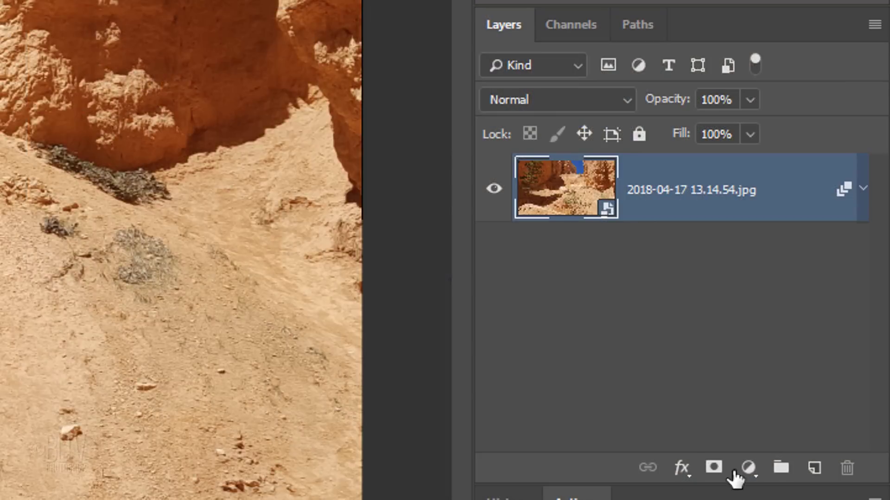
- Add a new Layer 1 and stamp the visible image into it with Ctrl+Alt+Shift+E
click(815, 469)
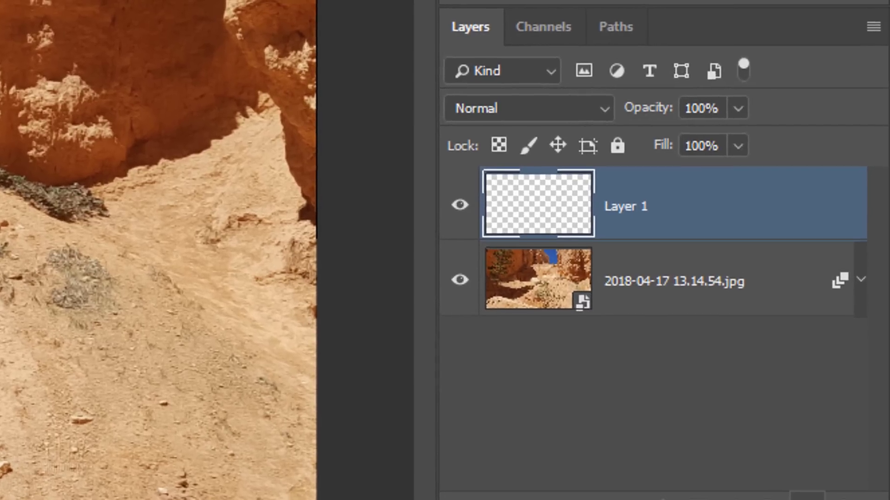
key(ctrl+alt+shift+e)
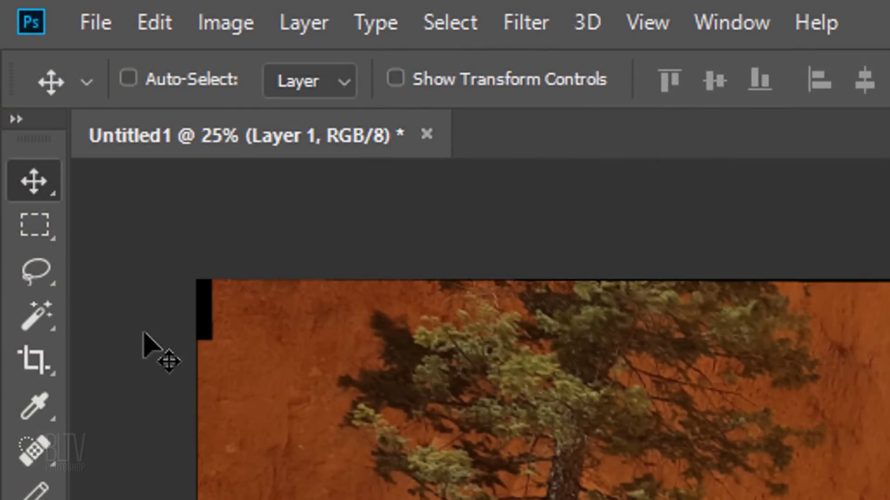
click(36, 271)
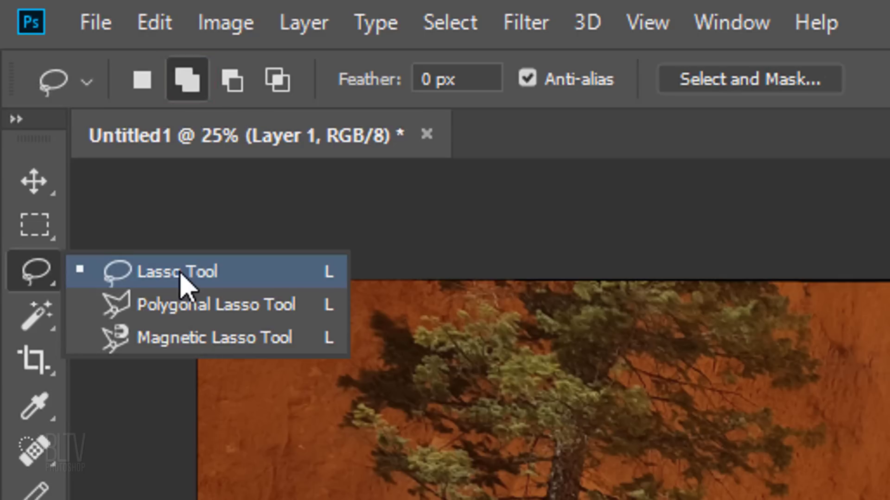
- Lasso-select the empty strip along the bottom edge, adding the empty top-left corner
click(180, 275)
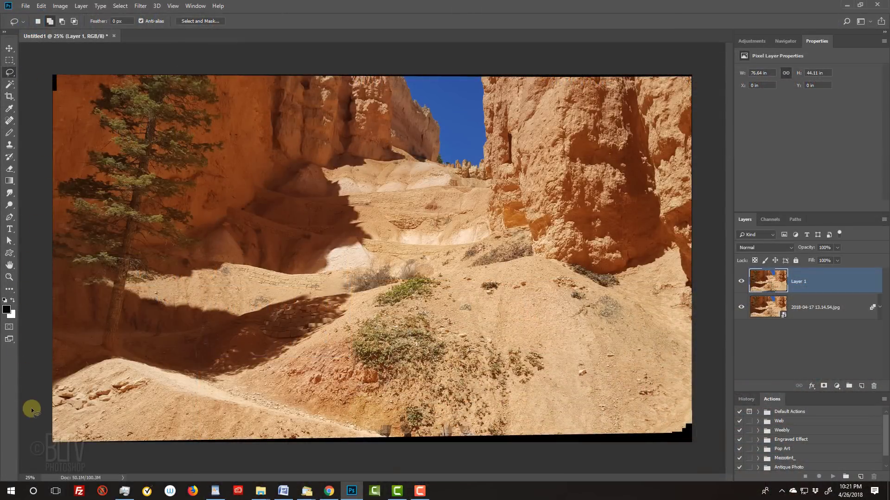
mouse_move(30, 408)
mouse_down()
mouse_move(47, 440)
mouse_move(72, 442)
mouse_move(336, 435)
mouse_move(409, 418)
mouse_move(429, 434)
mouse_move(437, 423)
mouse_move(589, 431)
mouse_move(689, 419)
mouse_move(681, 456)
mouse_move(73, 458)
mouse_move(50, 456)
mouse_move(53, 439)
mouse_up()
mouse_move(46, 92)
mouse_down()
mouse_move(45, 68)
mouse_move(59, 76)
mouse_move(59, 89)
mouse_up()
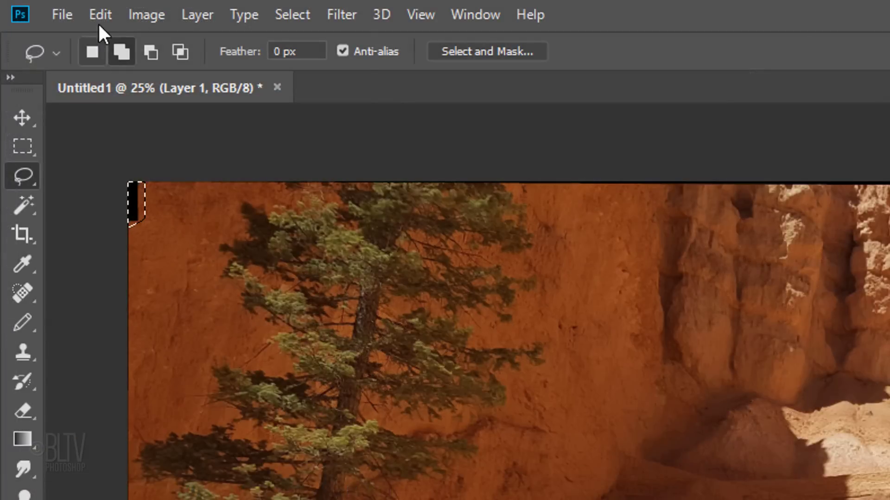
- Fill the selected gaps with Content-Aware fill, Normal mode, 100% opacity
click(41, 5)
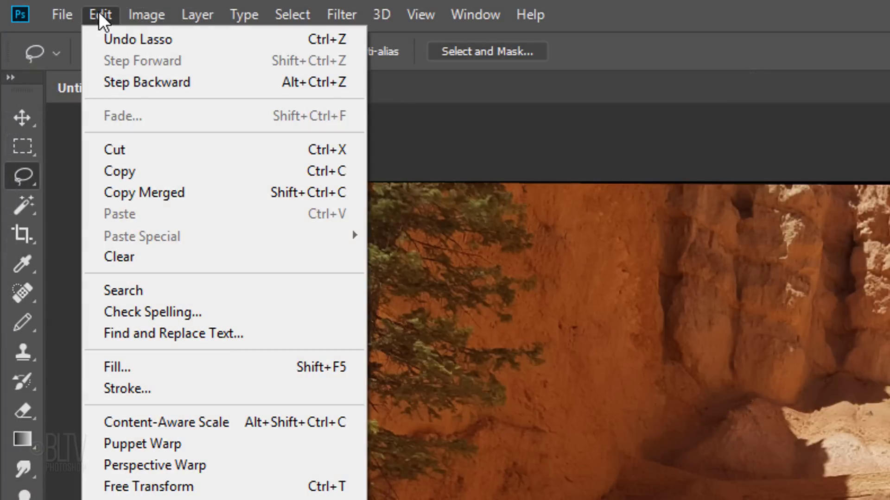
click(112, 371)
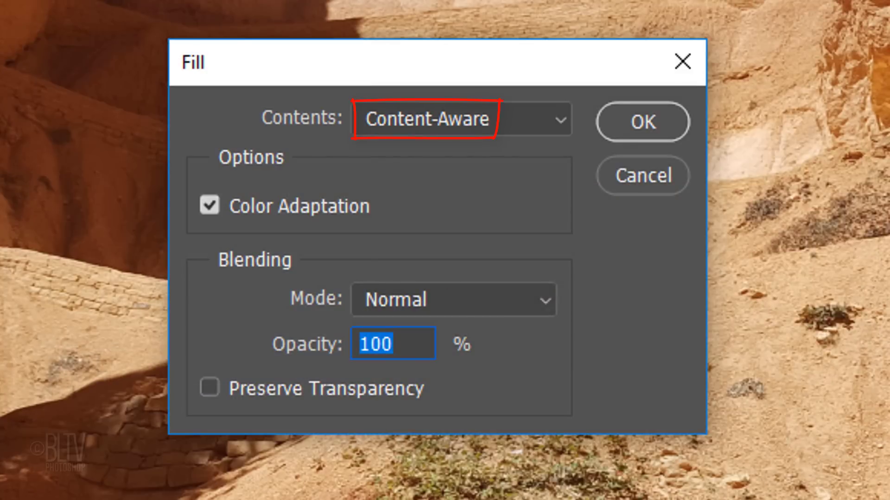
click(641, 137)
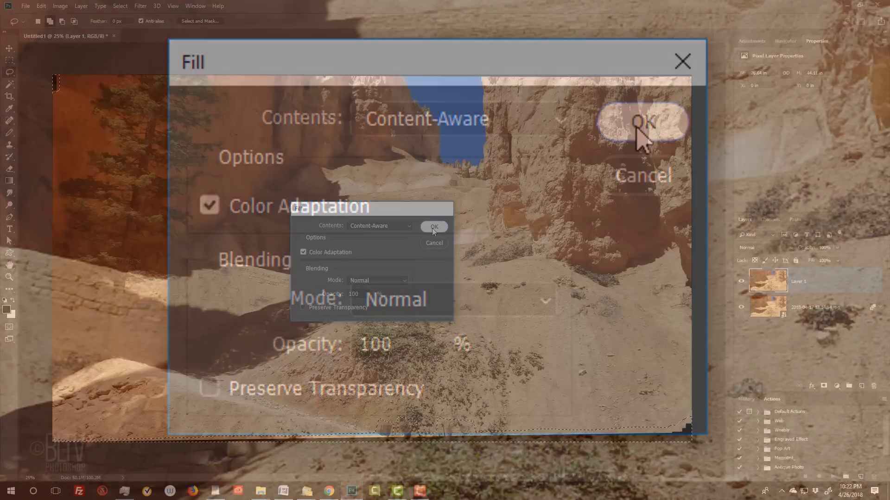